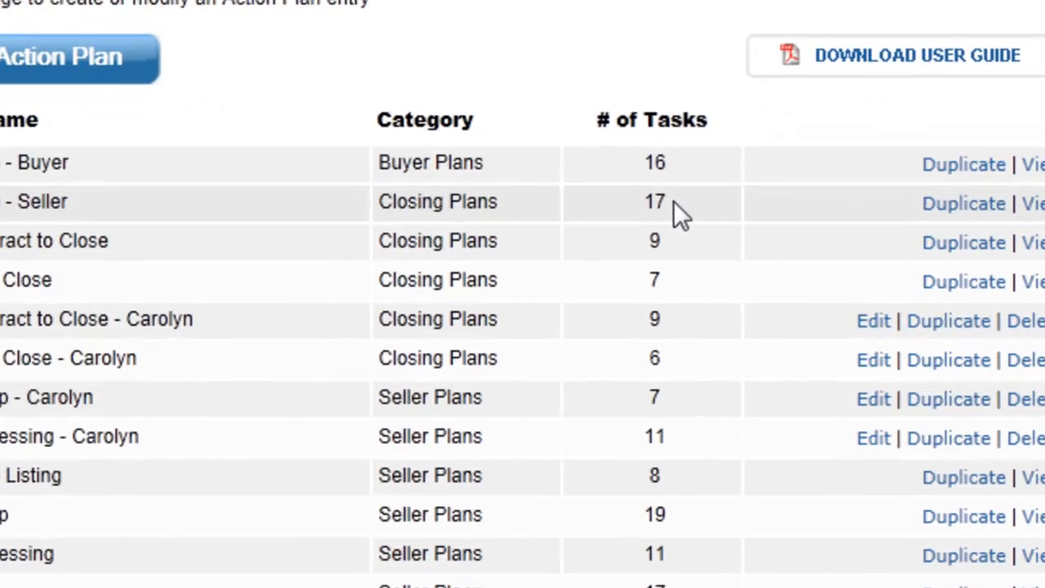
View the task list of the Contract to Close - Seller action plan.
{"action": "double_click", "coordinate": [694, 236]}
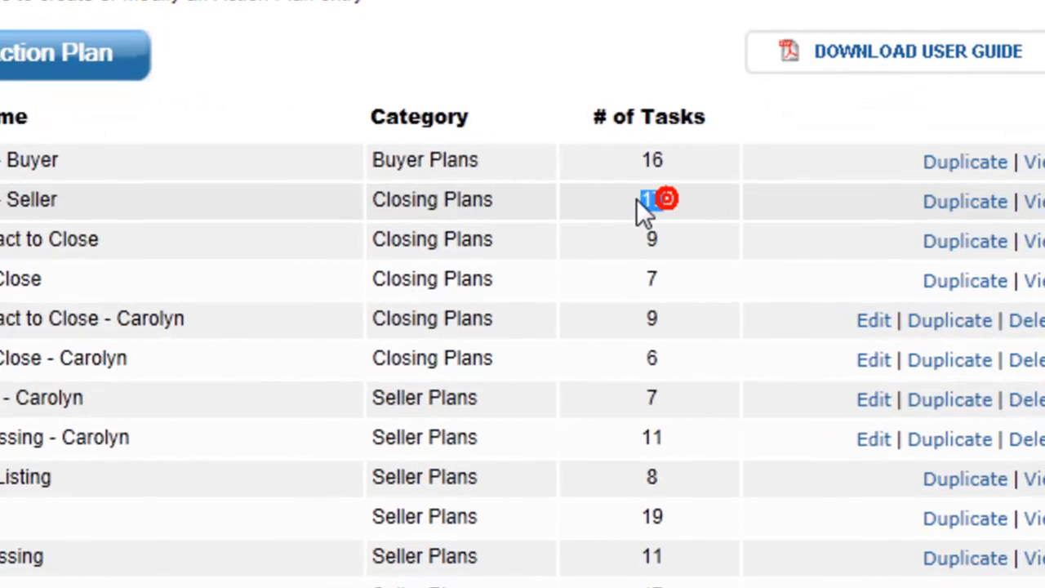
{"action": "left_click", "coordinate": [667, 209]}
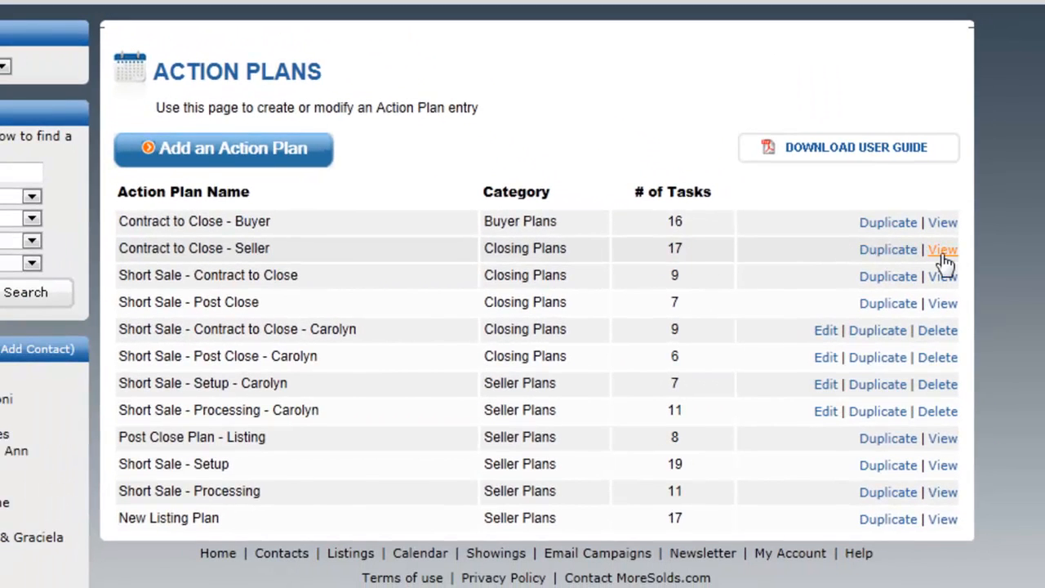
{"action": "left_click", "coordinate": [941, 252]}
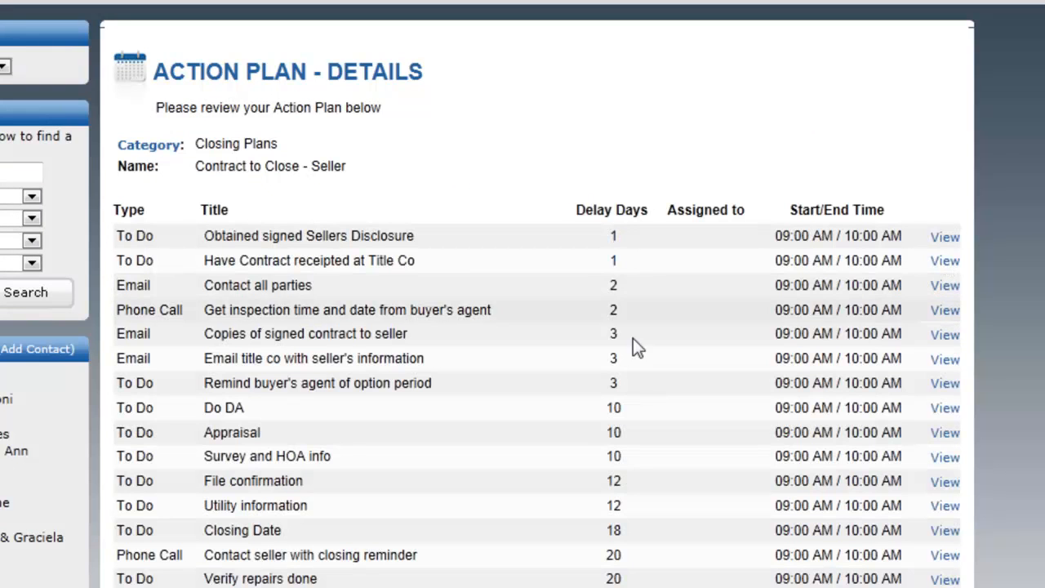
{"action": "scroll", "coordinate": [522, 293], "scroll_direction": "down", "scroll_amount": 3}
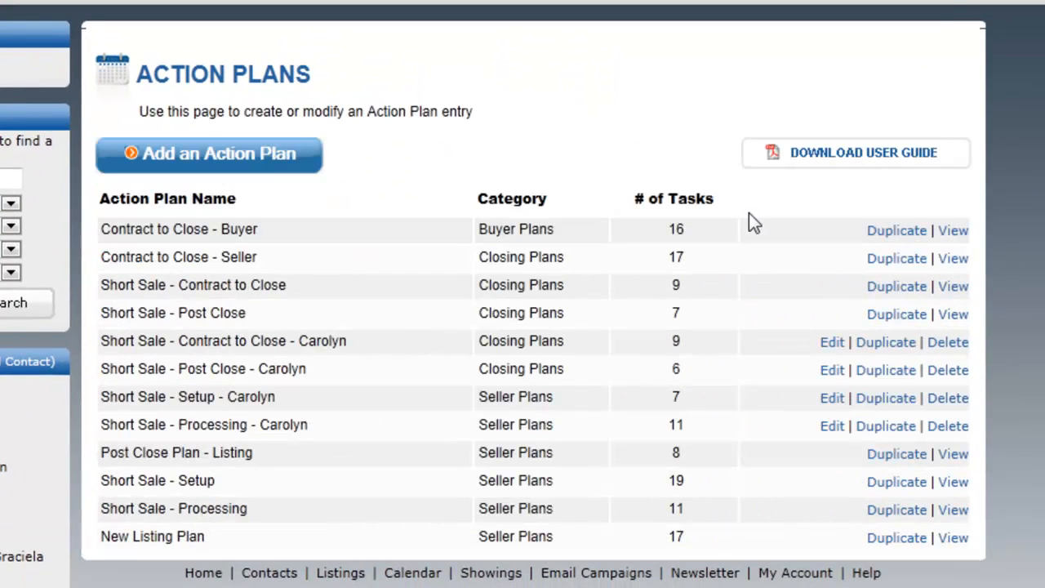
Create and save a new action plan named Cash Closing Plan in the Seller Plans category.
{"action": "left_click", "coordinate": [282, 157]}
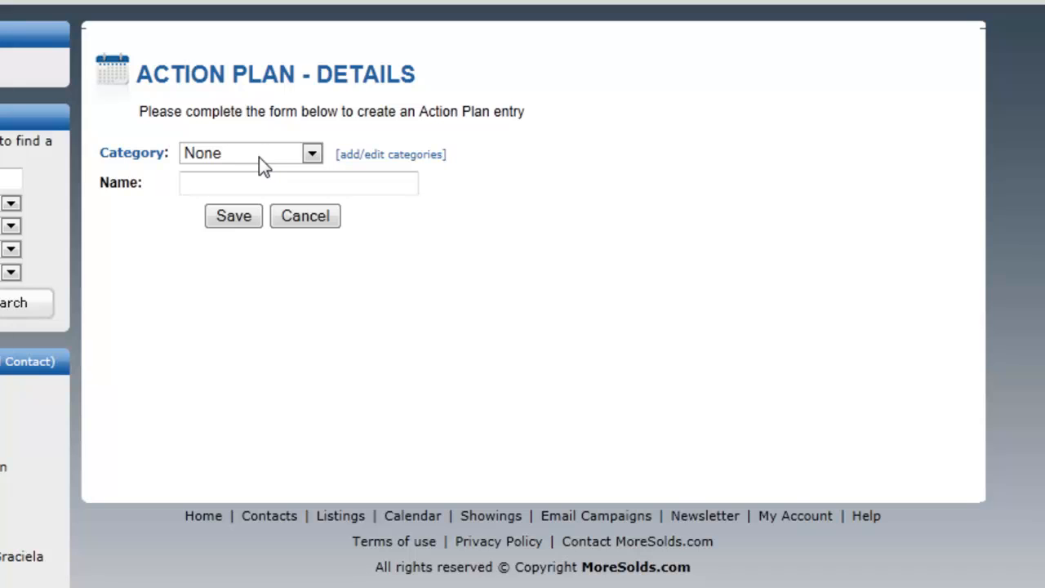
{"action": "left_click", "coordinate": [312, 154]}
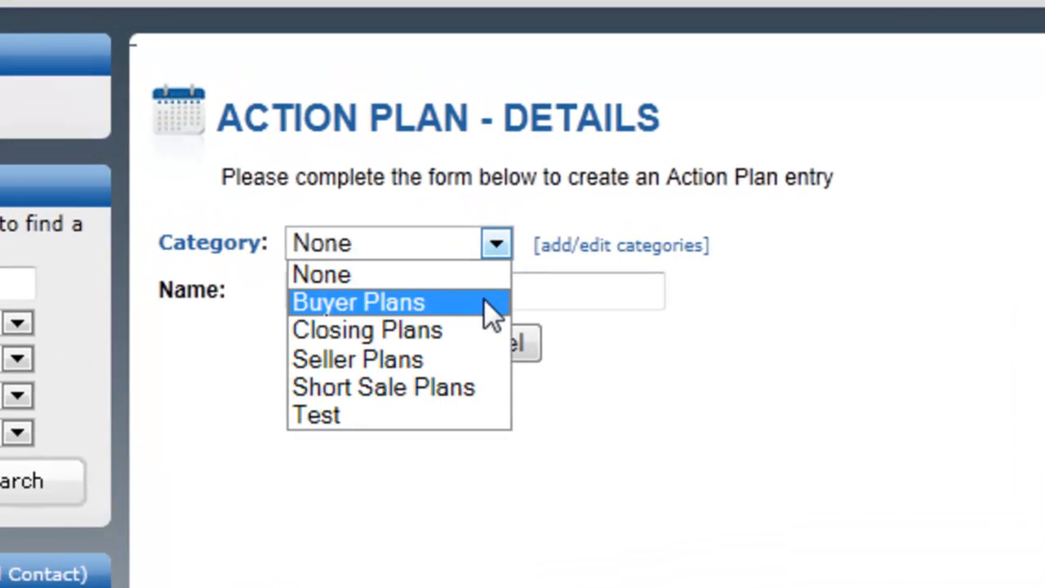
{"action": "left_click", "coordinate": [484, 359]}
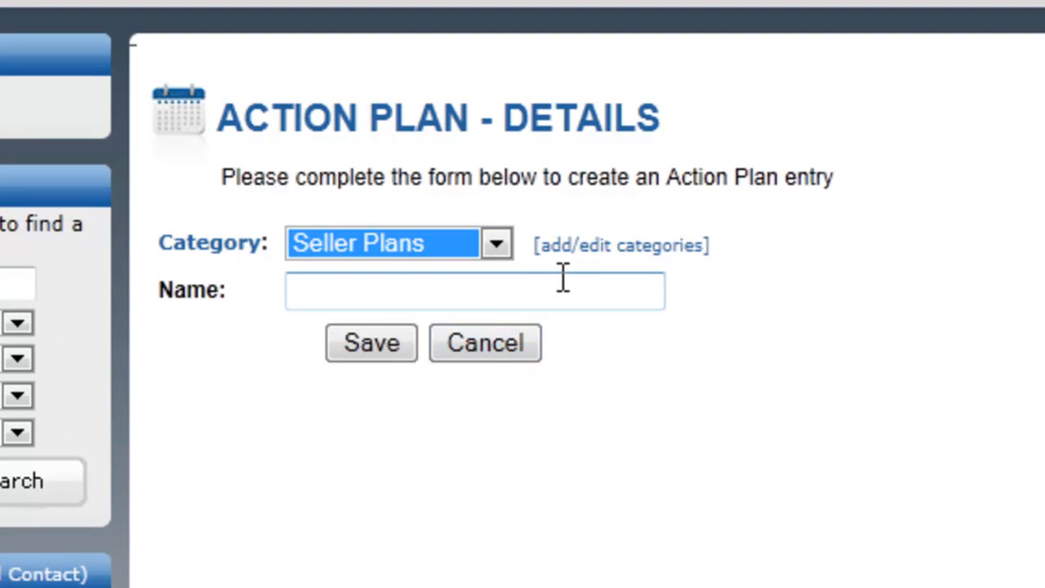
{"action": "left_click", "coordinate": [655, 249]}
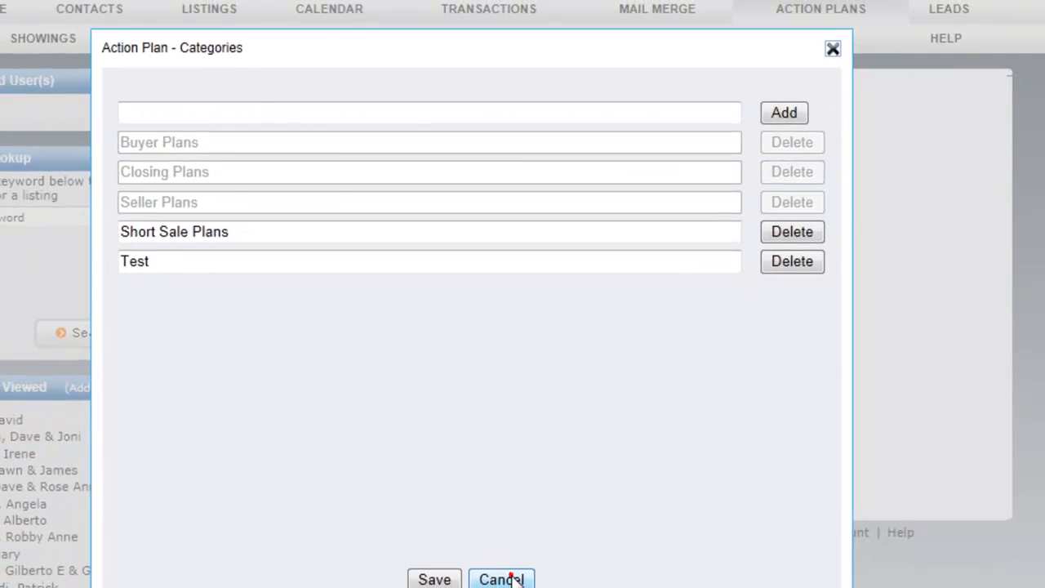
{"action": "left_click", "coordinate": [499, 578]}
{"action": "left_click", "coordinate": [289, 223]}
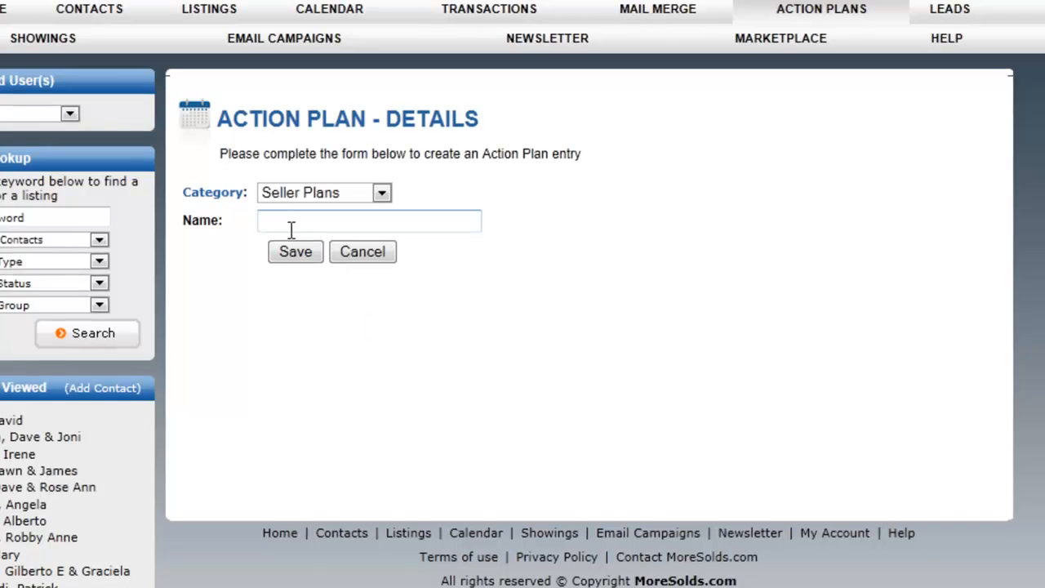
{"action": "type", "text": "Cash "}
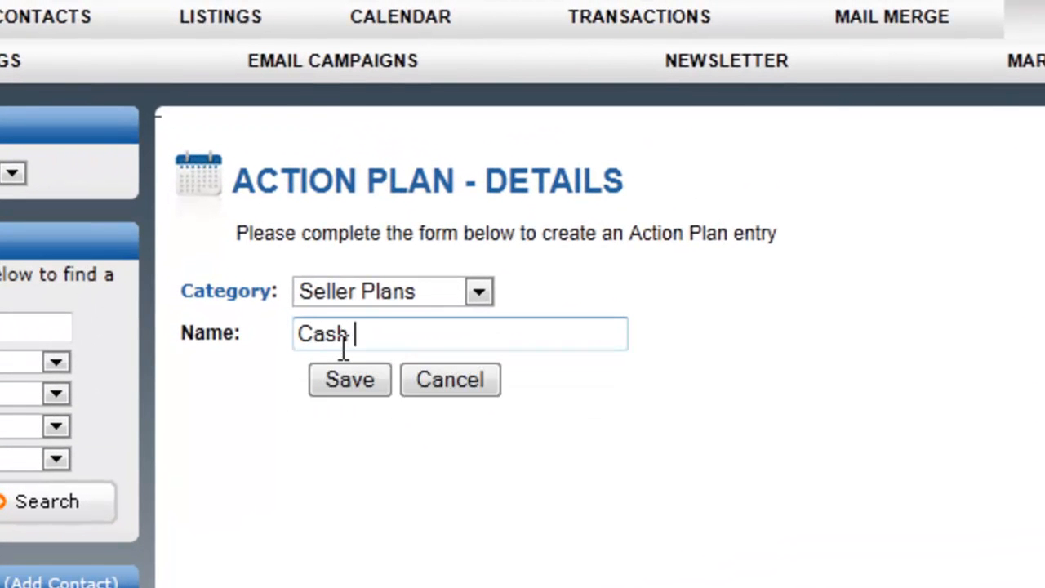
{"action": "type", "text": "Closing Plan"}
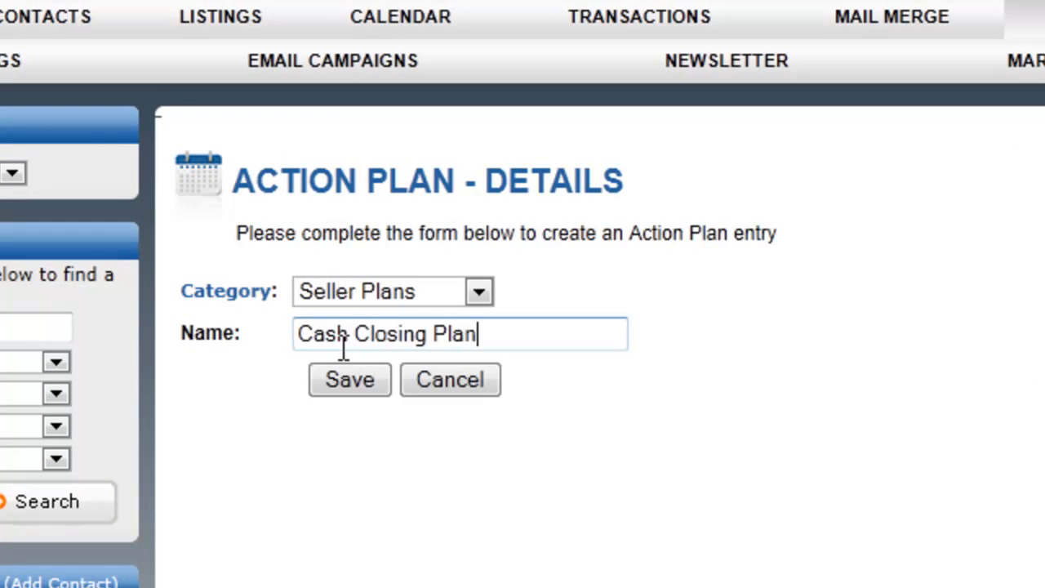
{"action": "left_click", "coordinate": [353, 380]}
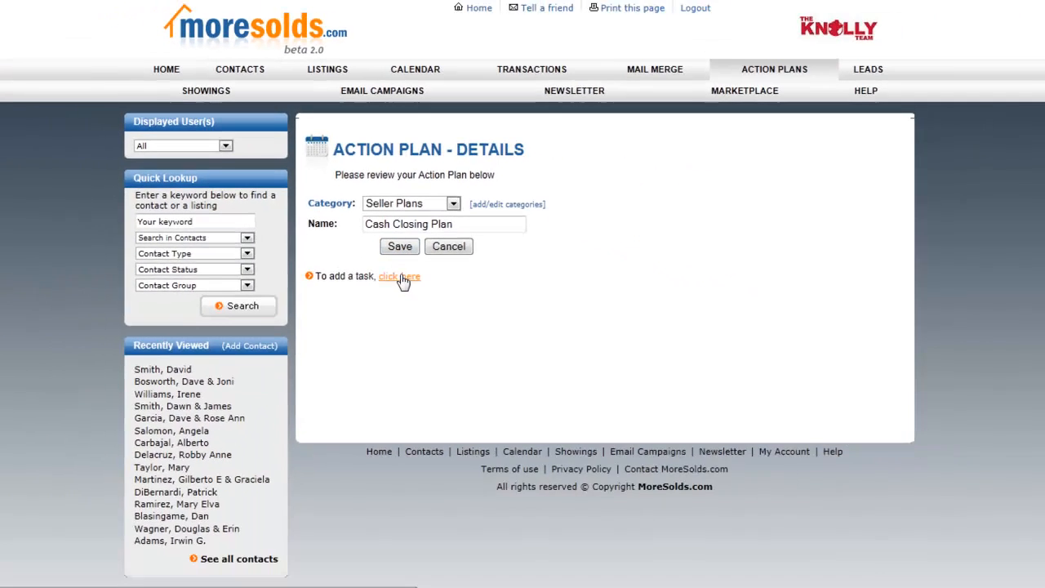
Start a new task in the Cash Closing Plan and review its preset titles and email reminder options.
{"action": "left_click", "coordinate": [404, 279]}
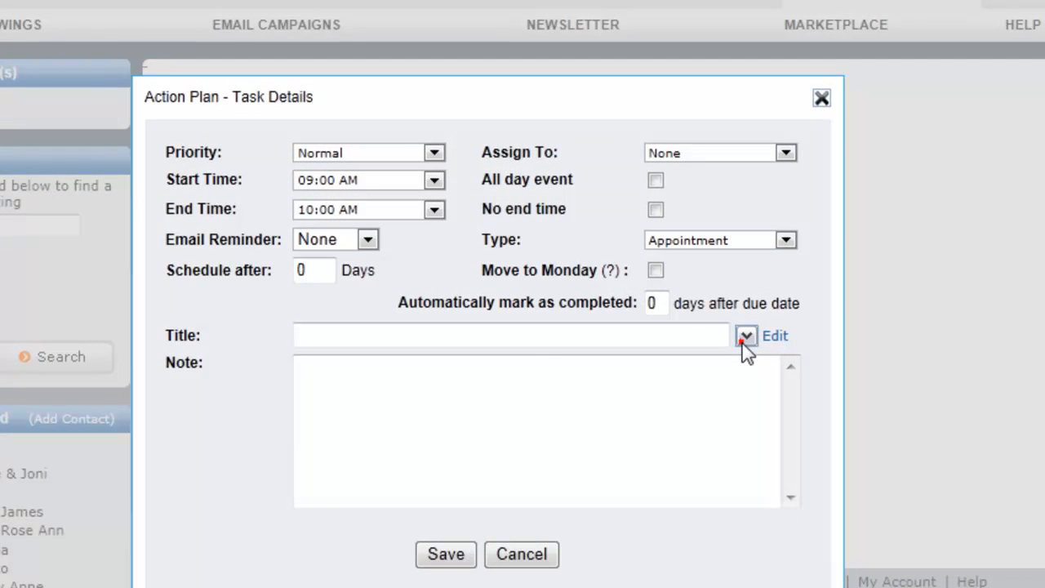
{"action": "left_click", "coordinate": [676, 285]}
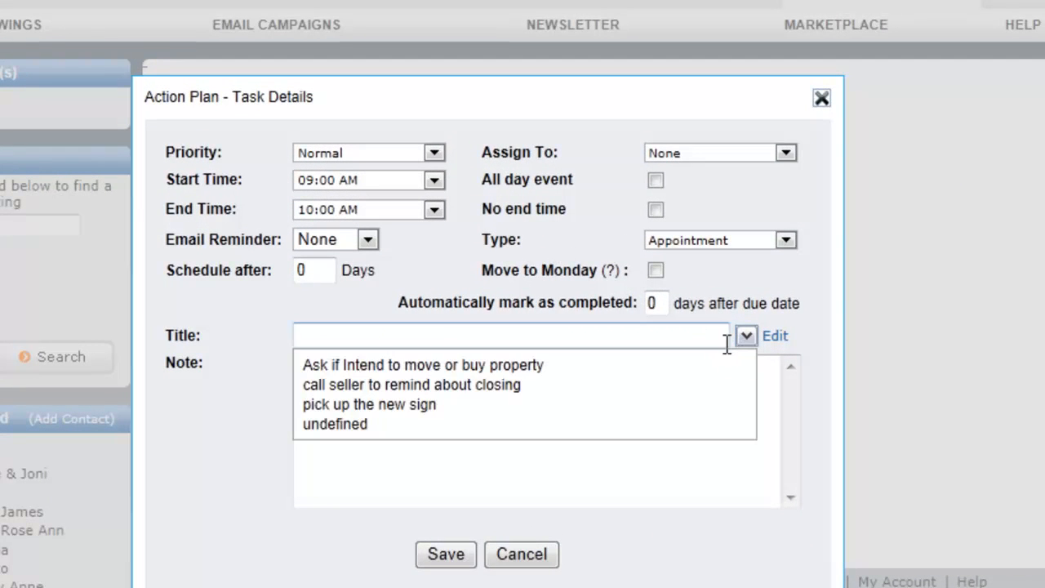
{"action": "left_click", "coordinate": [775, 337]}
{"action": "left_click", "coordinate": [547, 531]}
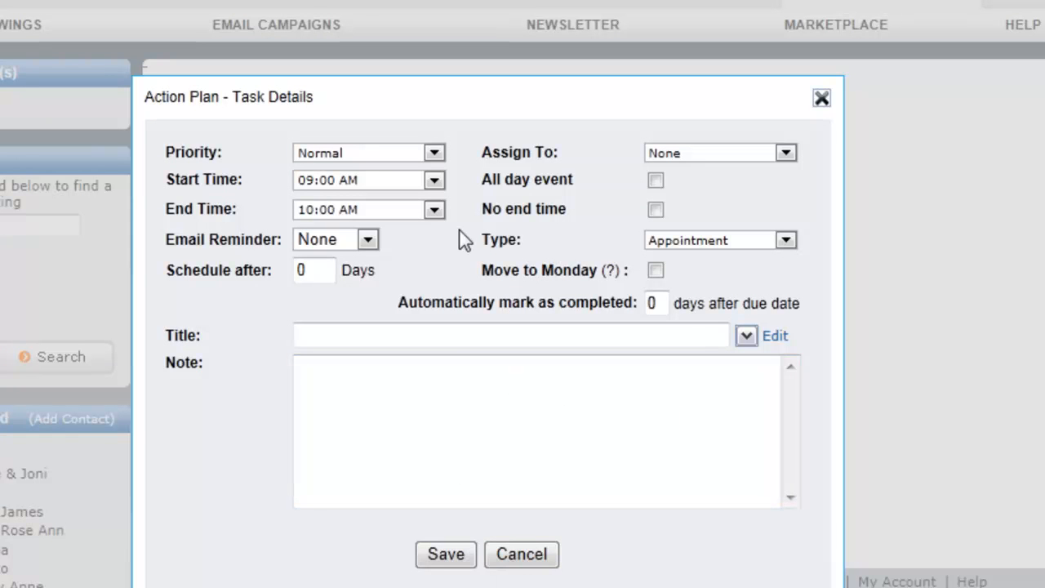
{"action": "left_click", "coordinate": [484, 330]}
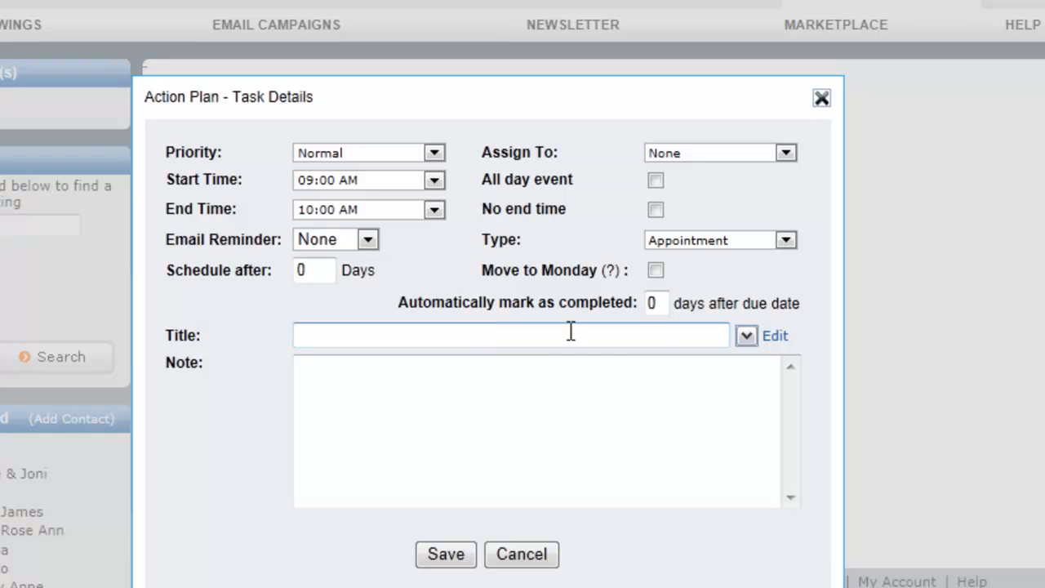
{"action": "left_click", "coordinate": [745, 336]}
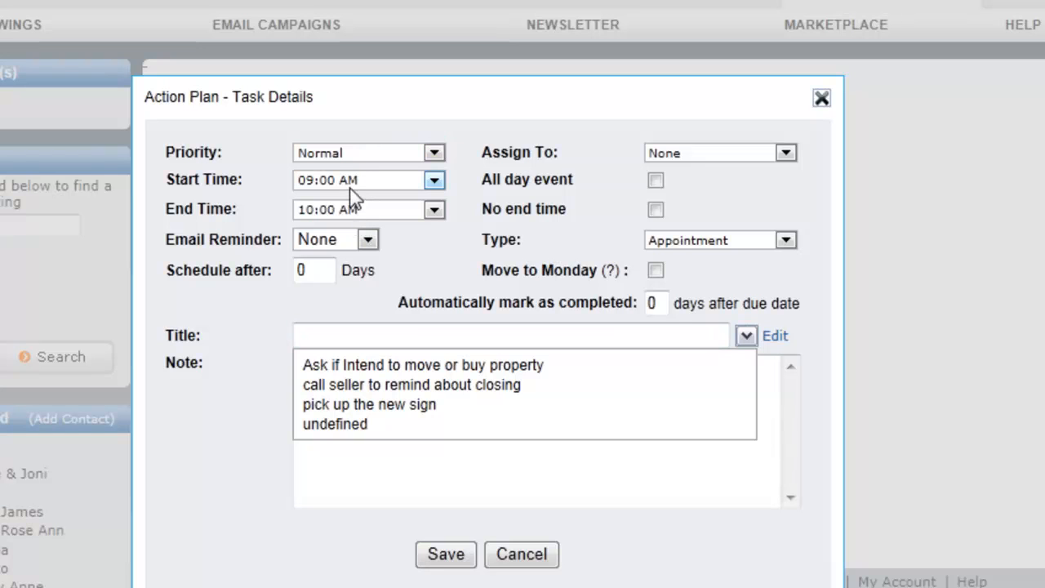
{"action": "left_click", "coordinate": [368, 240]}
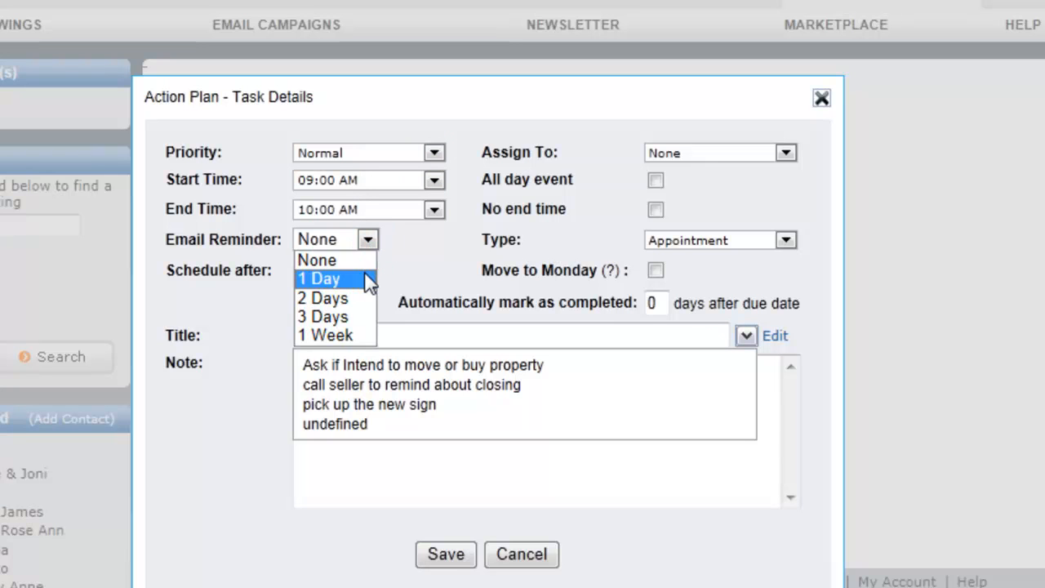
{"action": "left_click", "coordinate": [431, 266]}
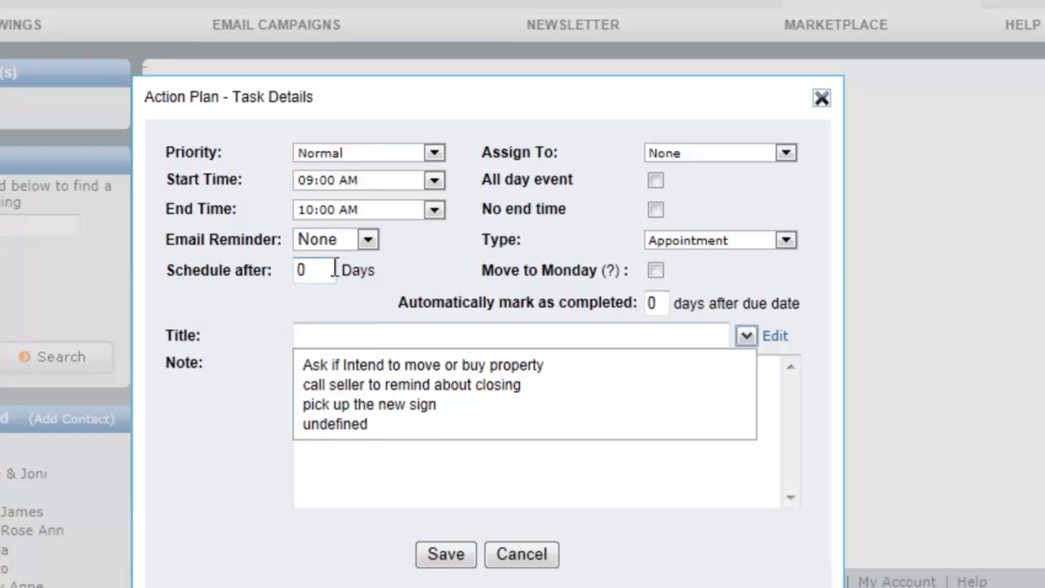
Assign the task to a team member, set its type to To Do, and enable Move to Monday.
{"action": "left_click", "coordinate": [721, 153]}
{"action": "left_click", "coordinate": [725, 184]}
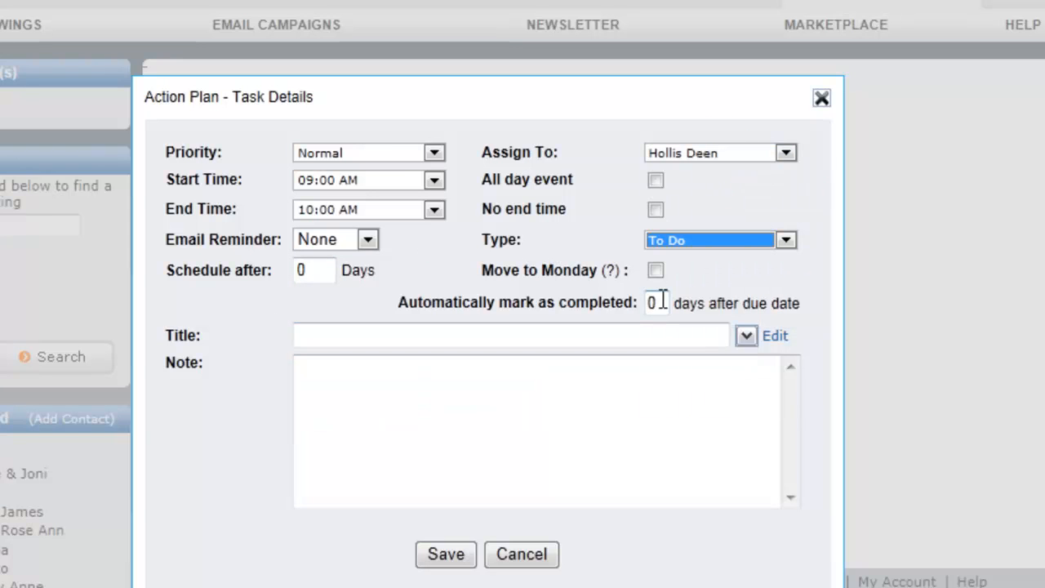
{"action": "mouse_move", "coordinate": [611, 273]}
{"action": "left_click", "coordinate": [655, 270]}
{"action": "double_click", "coordinate": [652, 303]}
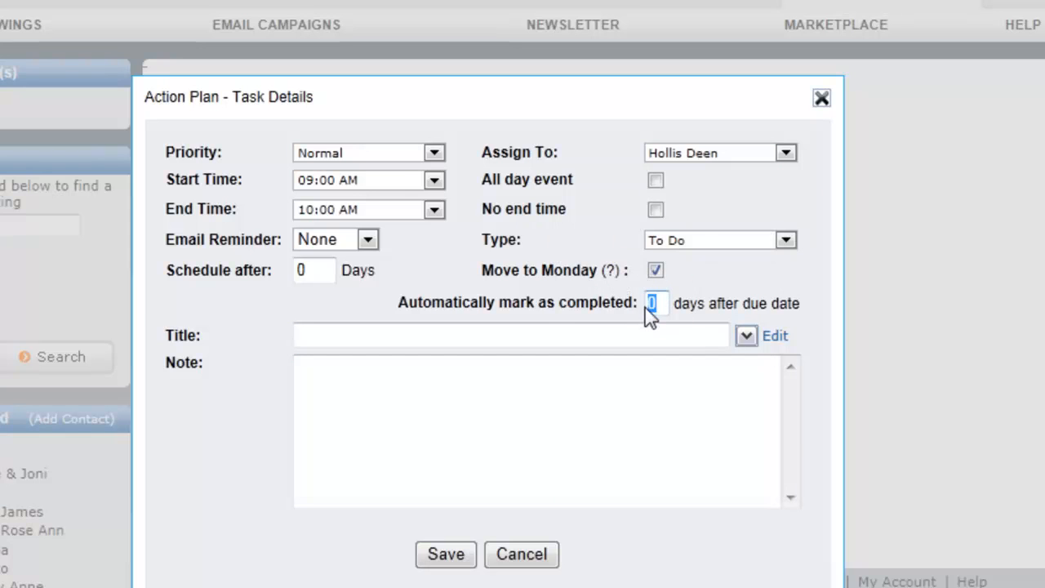
Title the task "Review the Offer", add the note "Make sure that the buyer submits a POF letter", and save it.
{"action": "left_click", "coordinate": [560, 332]}
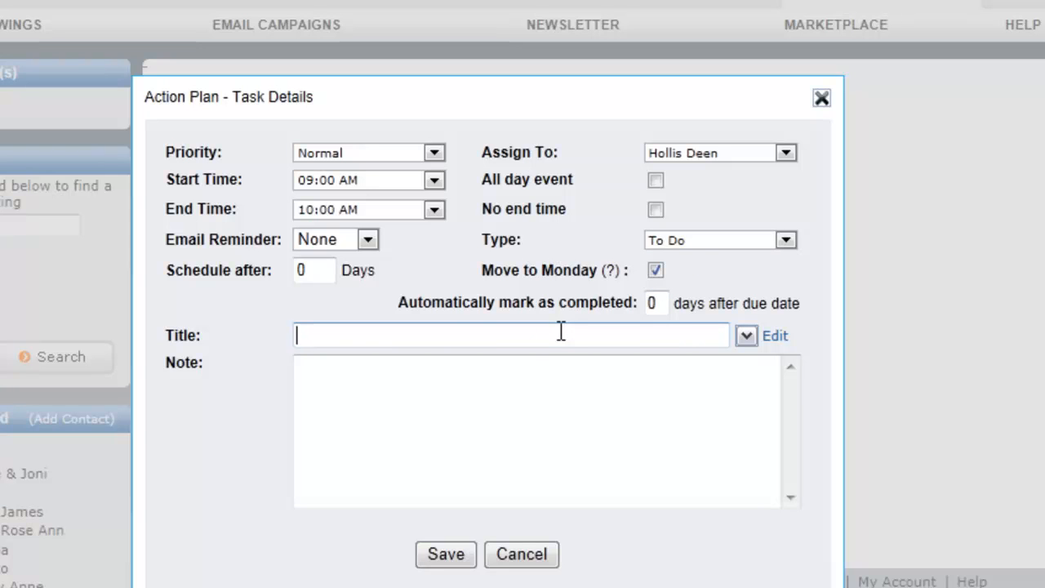
{"action": "type", "text": "Review t"}
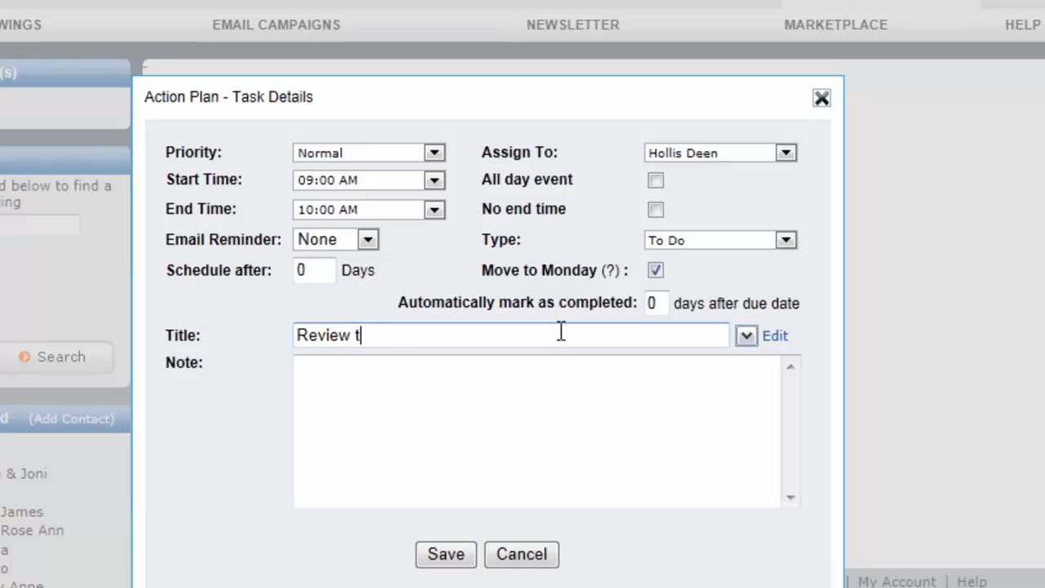
{"action": "type", "text": "he Offer"}
{"action": "left_click", "coordinate": [549, 396]}
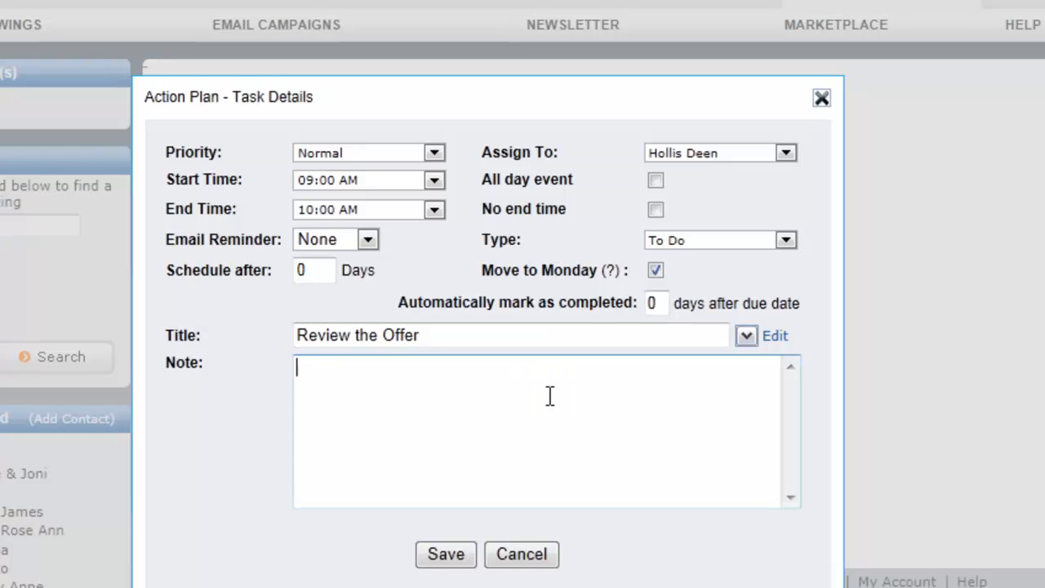
{"action": "type", "text": "Make sure that the buyer submits a POF letter"}
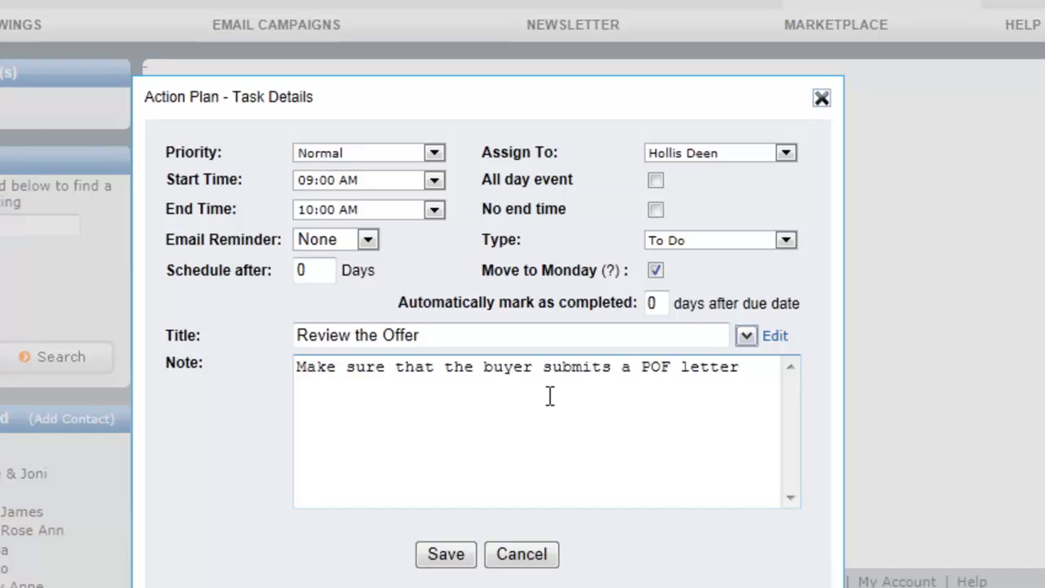
{"action": "left_click", "coordinate": [439, 555]}
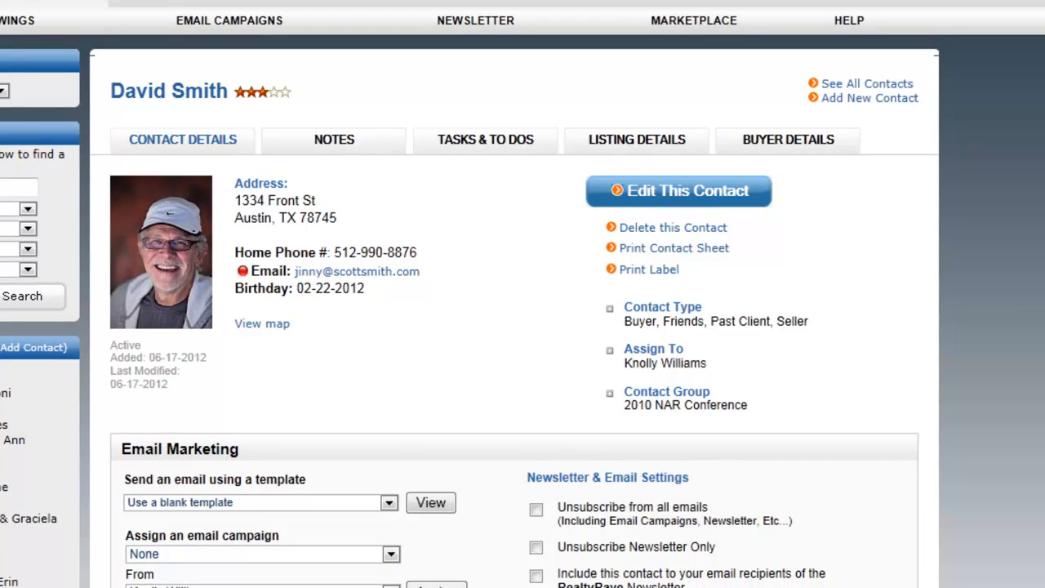
Expand the Action Plans section in the contact's details.
{"action": "scroll", "coordinate": [984, 342], "scroll_direction": "down", "scroll_amount": 5}
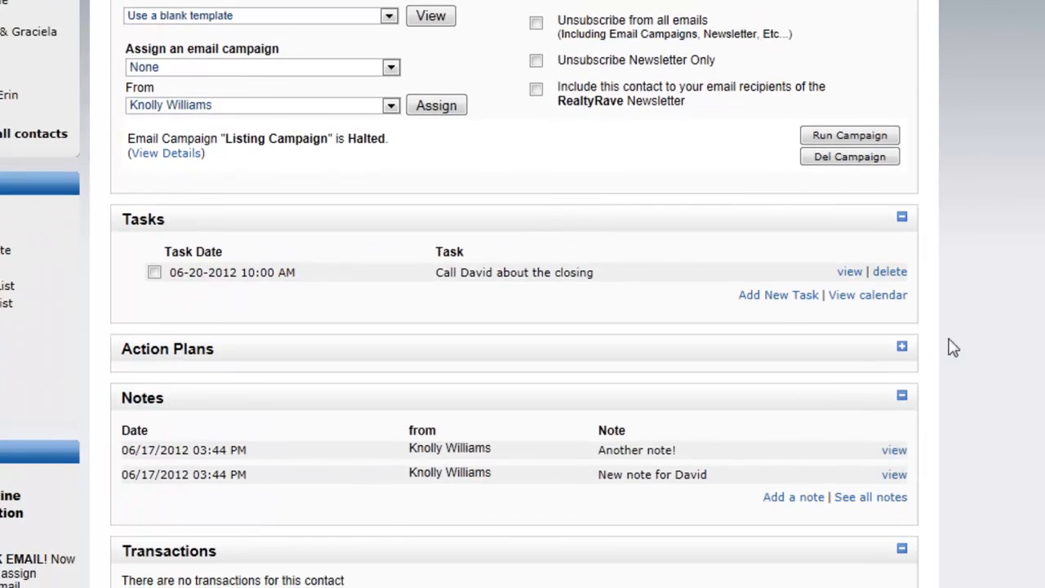
{"action": "left_click", "coordinate": [902, 347]}
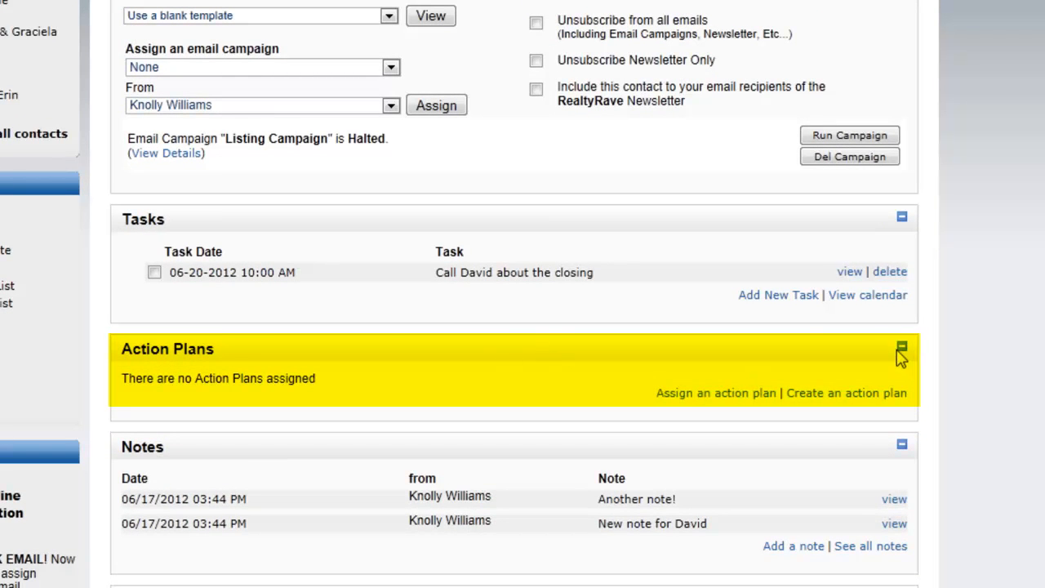
{"action": "left_click", "coordinate": [901, 347]}
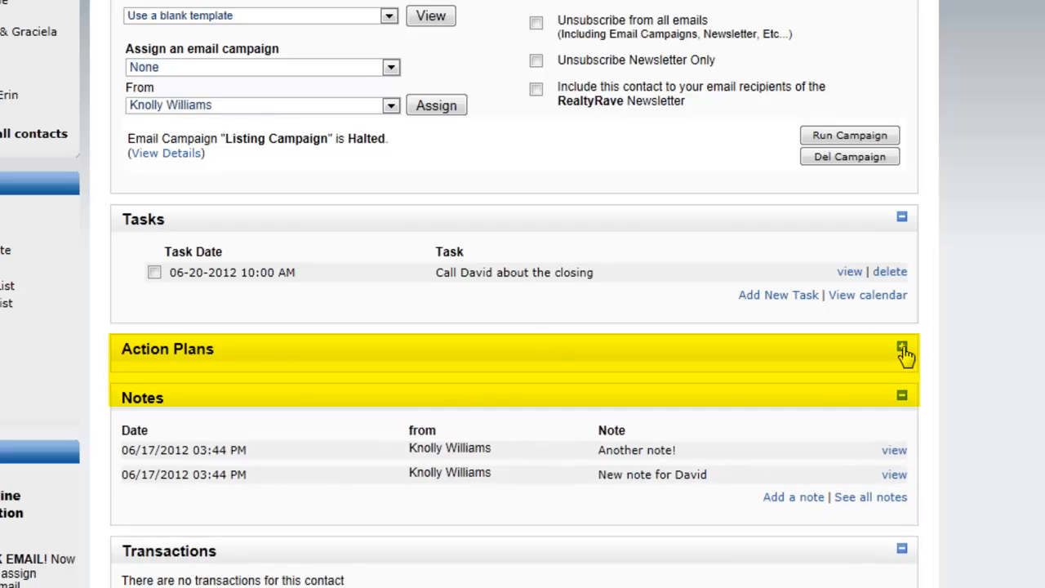
{"action": "left_click", "coordinate": [902, 348]}
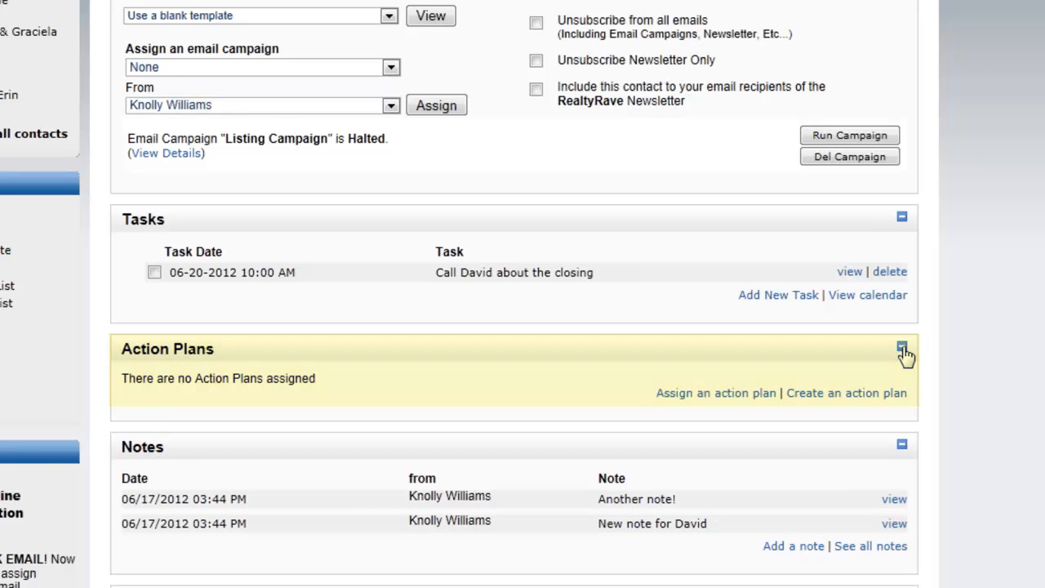
Start assigning an action plan to the contact and choose "Closing Plans: Contract to Close - Seller".
{"action": "left_click", "coordinate": [750, 392]}
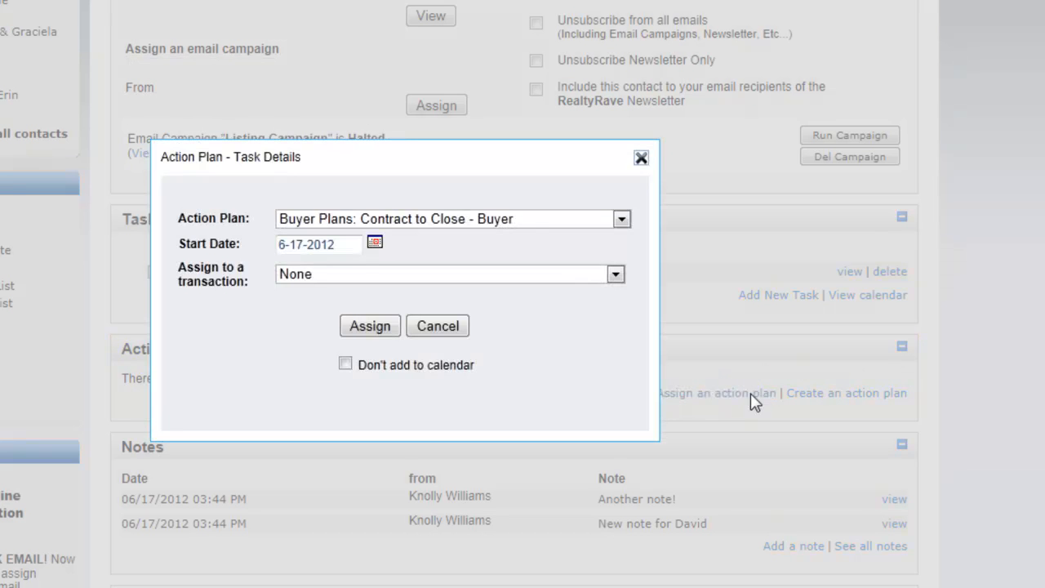
{"action": "left_click", "coordinate": [622, 219]}
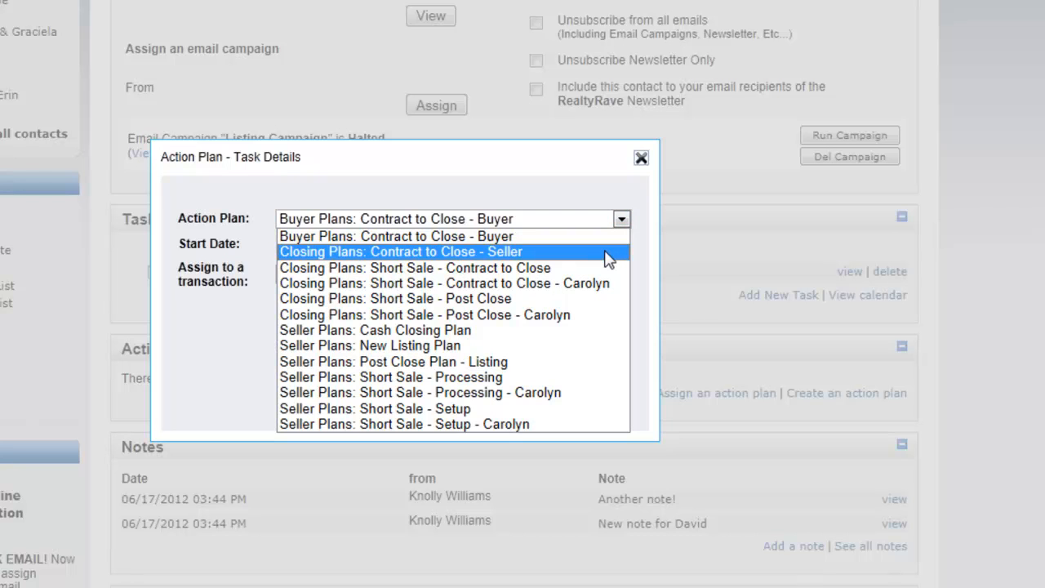
{"action": "left_click", "coordinate": [607, 254]}
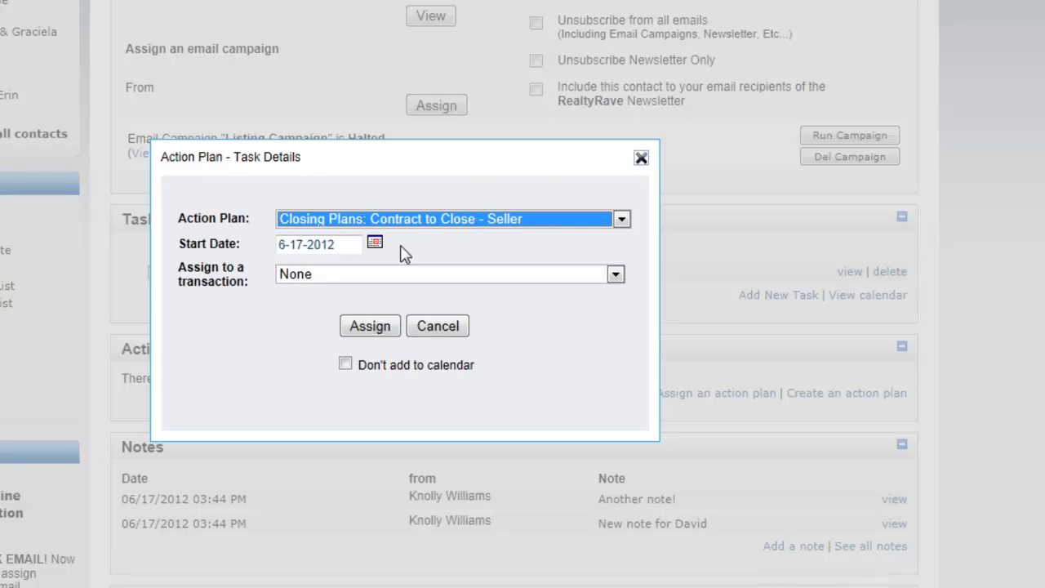
Check the available transactions, keep the transaction set to None, and assign the chosen action plan to the contact.
{"action": "left_click", "coordinate": [343, 274]}
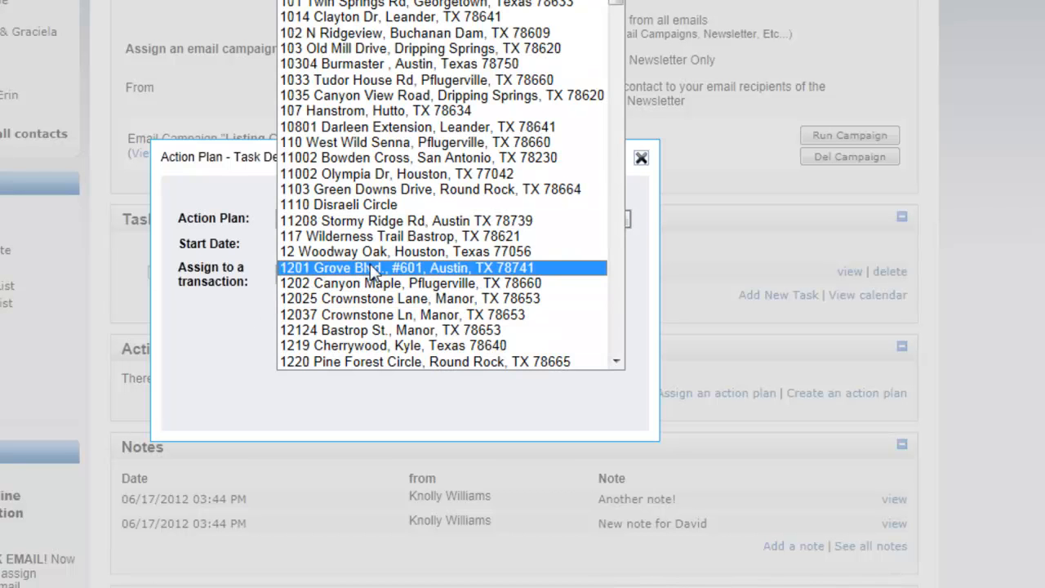
{"action": "key", "text": "Escape"}
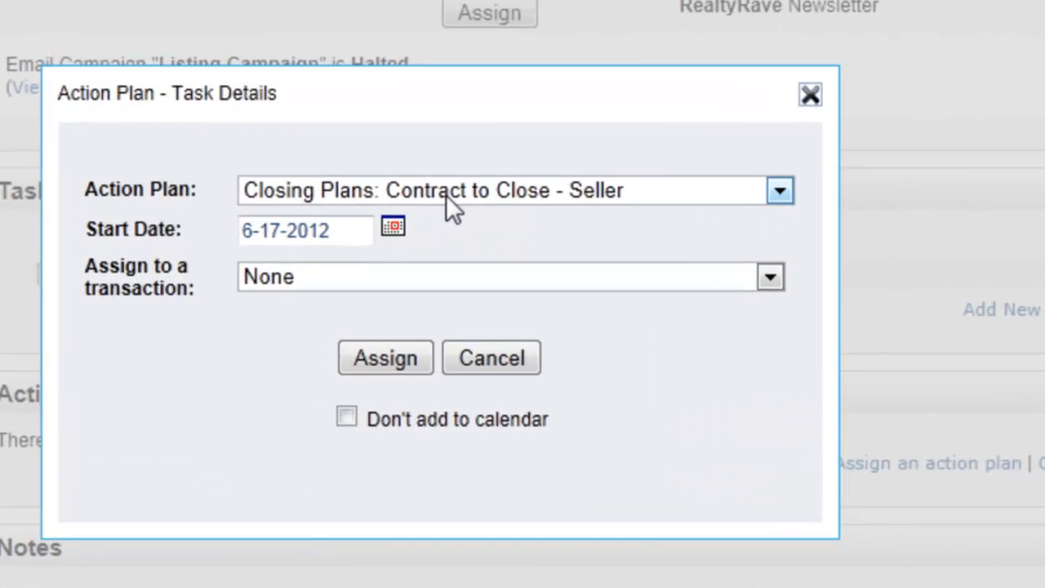
{"action": "left_click", "coordinate": [494, 192]}
{"action": "left_click", "coordinate": [506, 161]}
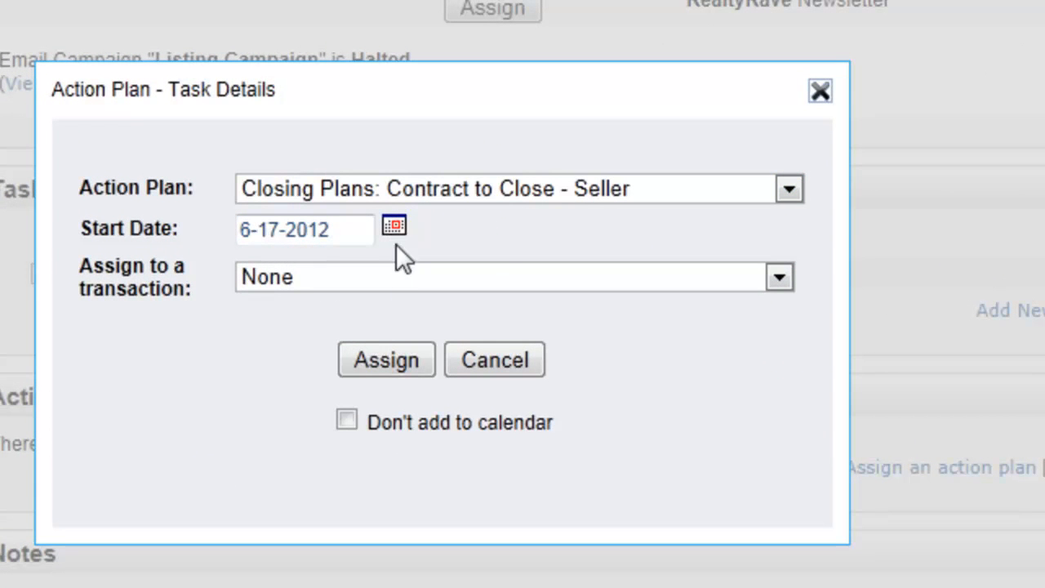
{"action": "left_click", "coordinate": [348, 420]}
{"action": "left_click", "coordinate": [403, 362]}
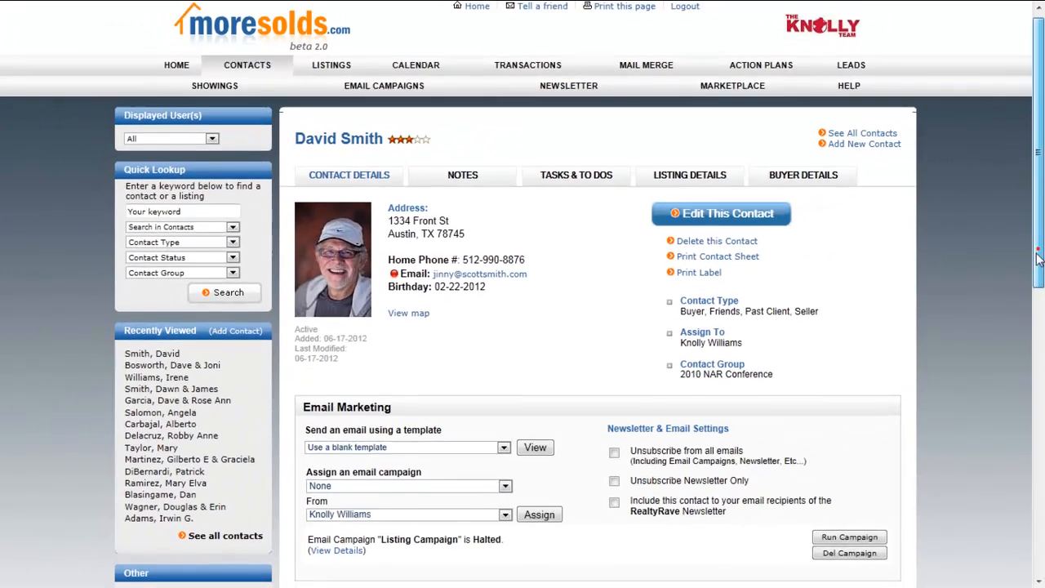
Examine the contact's Tasks list and Action Plans section for the entries of the assigned plan.
{"action": "scroll", "coordinate": [608, 339], "scroll_direction": "down", "scroll_amount": 5}
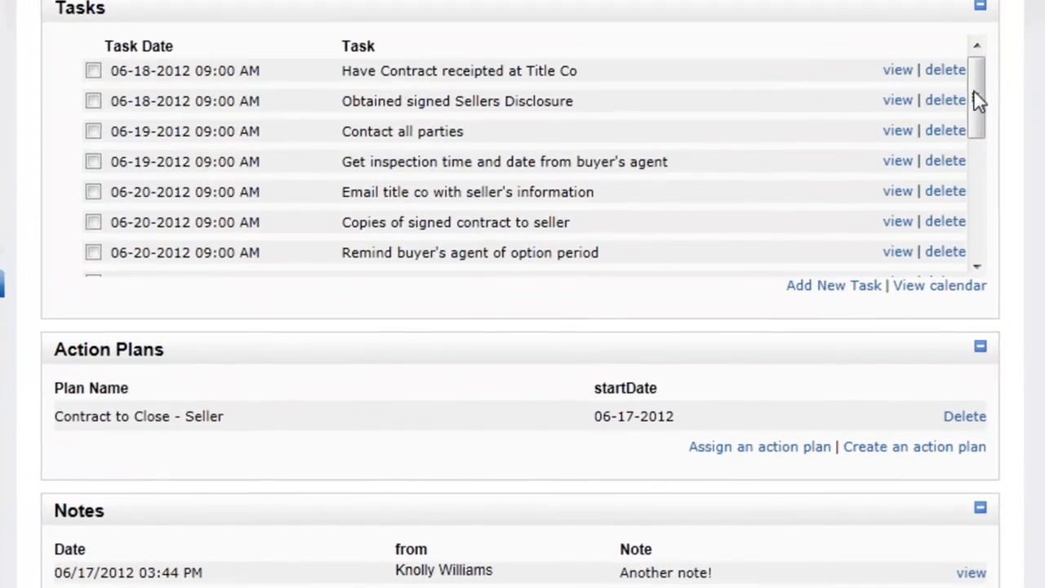
{"action": "left_click_drag", "start_coordinate": [978, 99], "coordinate": [981, 262]}
{"action": "left_click_drag", "start_coordinate": [974, 308], "coordinate": [961, 113]}
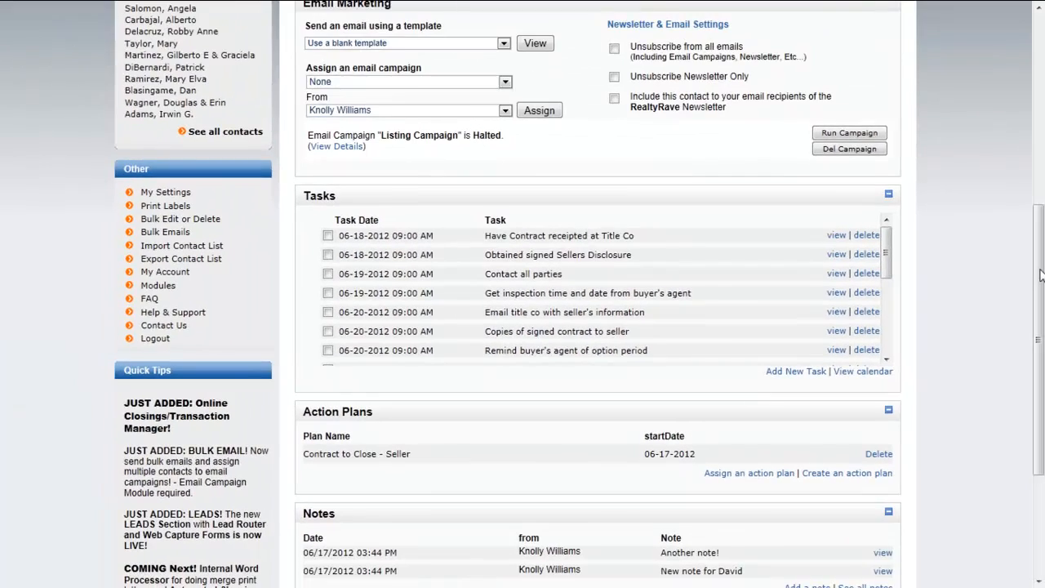
View the home page's upcoming tasks and the All Tasks list, and open the Action Plans page.
{"action": "left_click_drag", "start_coordinate": [1037, 272], "coordinate": [1035, 82]}
{"action": "left_click", "coordinate": [174, 72]}
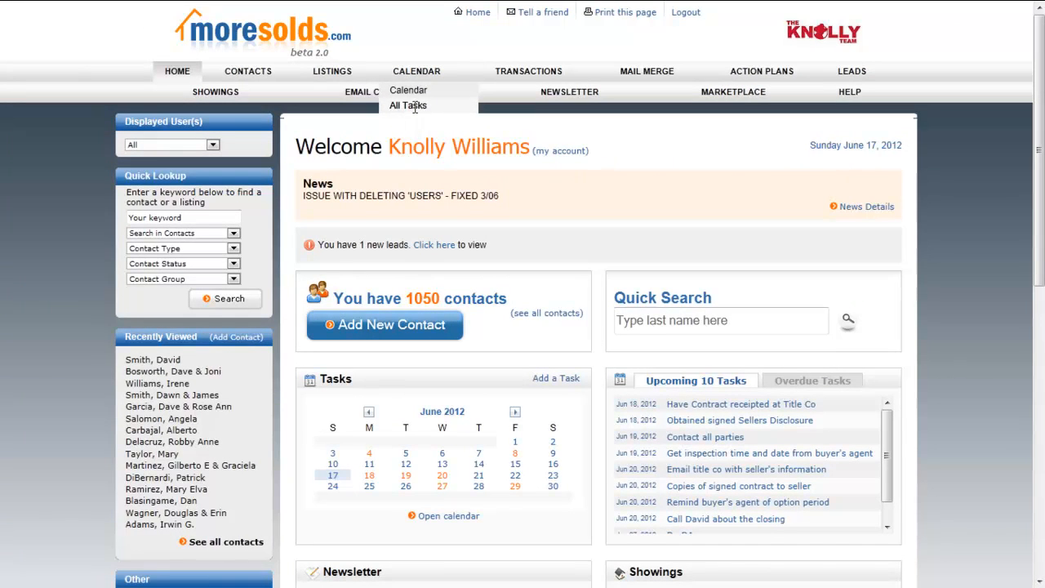
{"action": "left_click", "coordinate": [414, 109]}
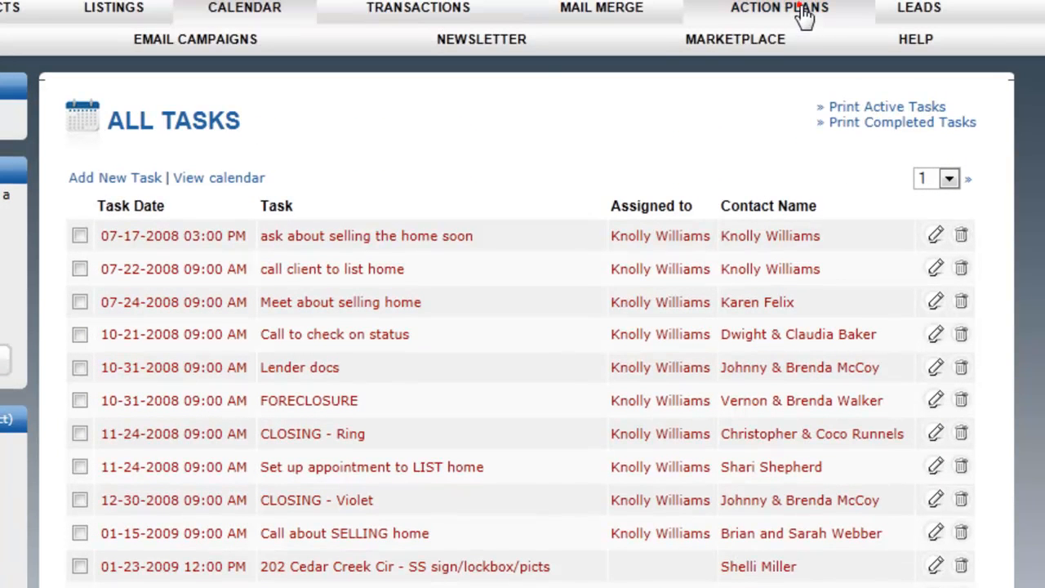
{"action": "left_click", "coordinate": [804, 9]}
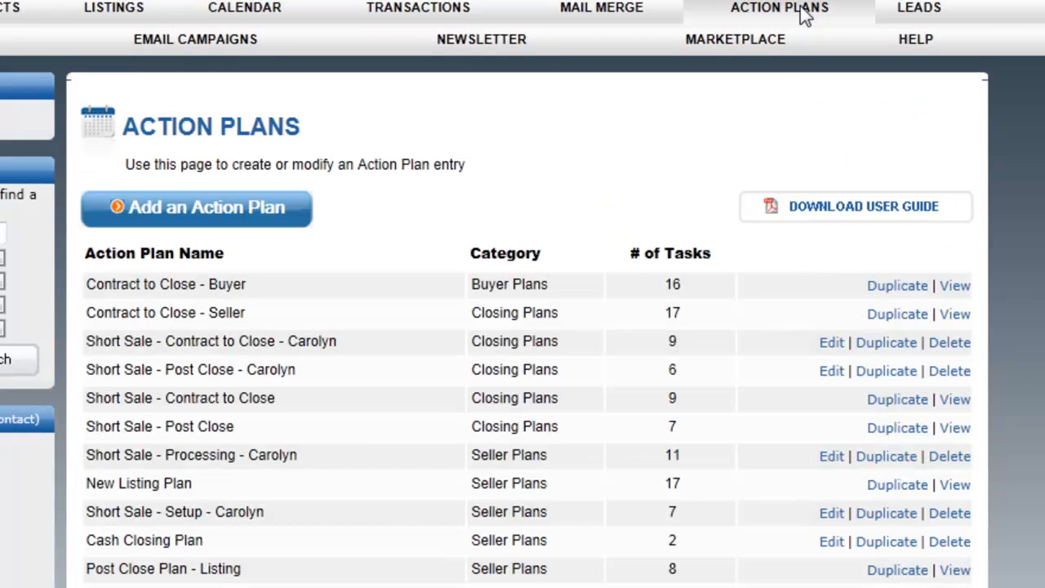